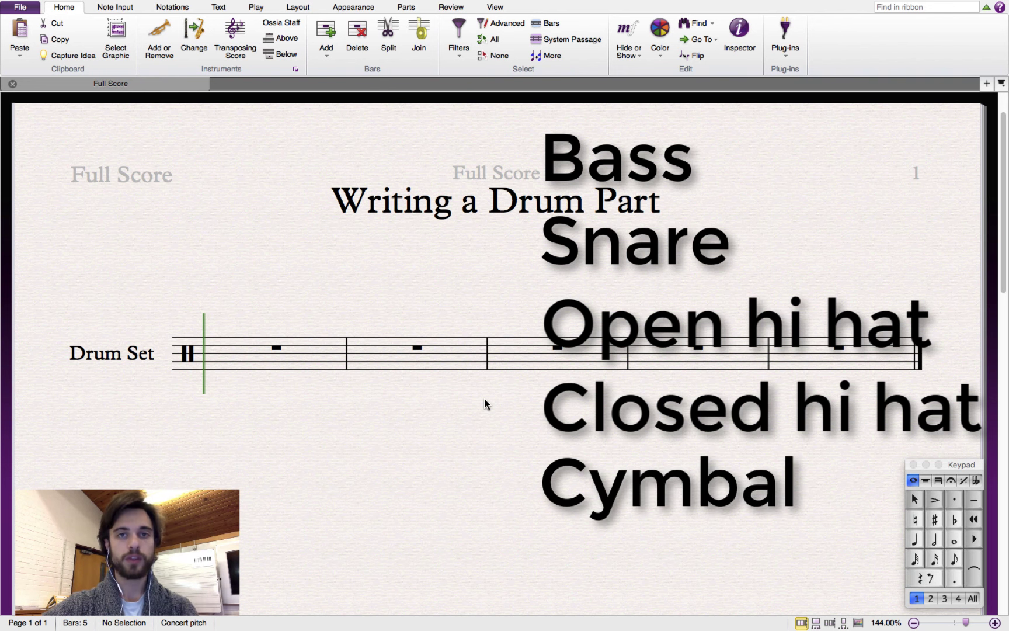
- Enter four F4 bass-drum eighth notes with rests in bar 1
left_click(955, 560)
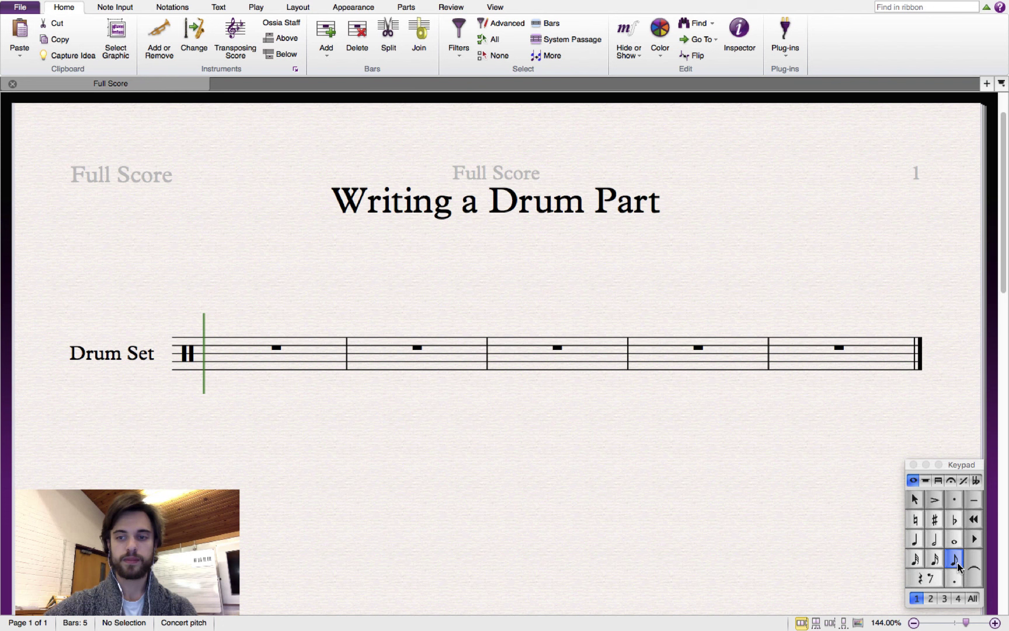
left_click(214, 366)
left_click(284, 366)
left_click(344, 366)
left_click(402, 367)
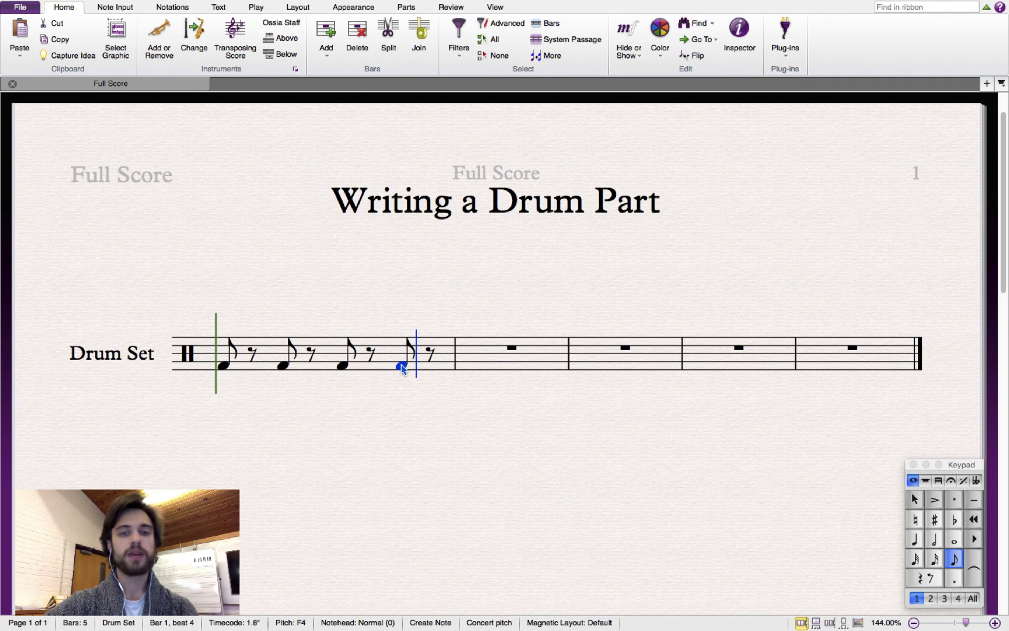
- Enter four C5 snare eighths in bar 2, moving a stray D5 down to the snare line
left_click(469, 350)
left_click(498, 347)
key("Down")
left_click(549, 350)
left_click(584, 351)
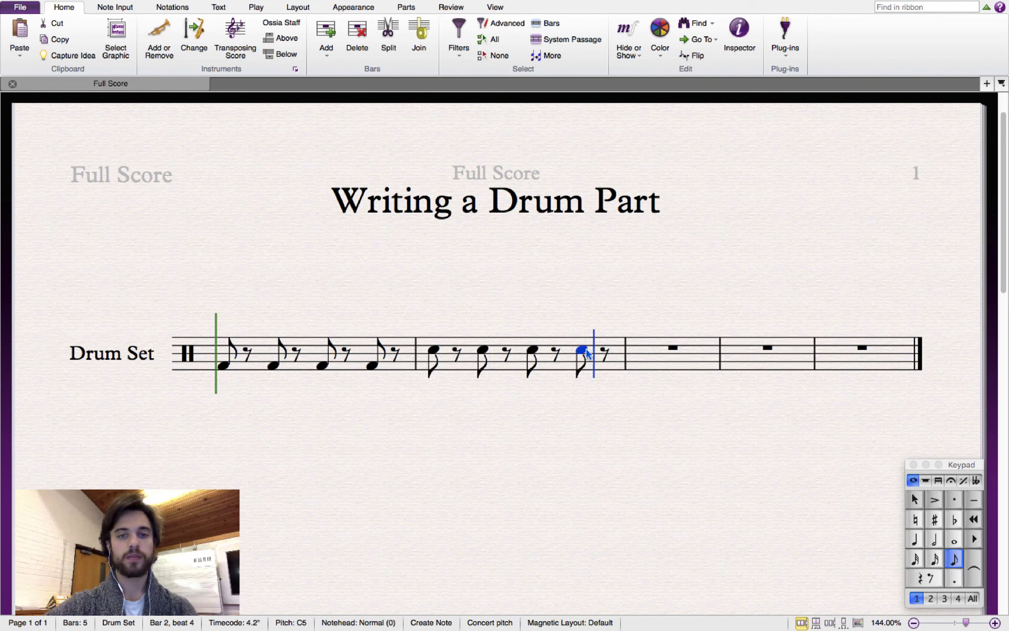
- Fill bar 3 with eight beamed G5 hi-hat eighth notes
left_click(640, 335)
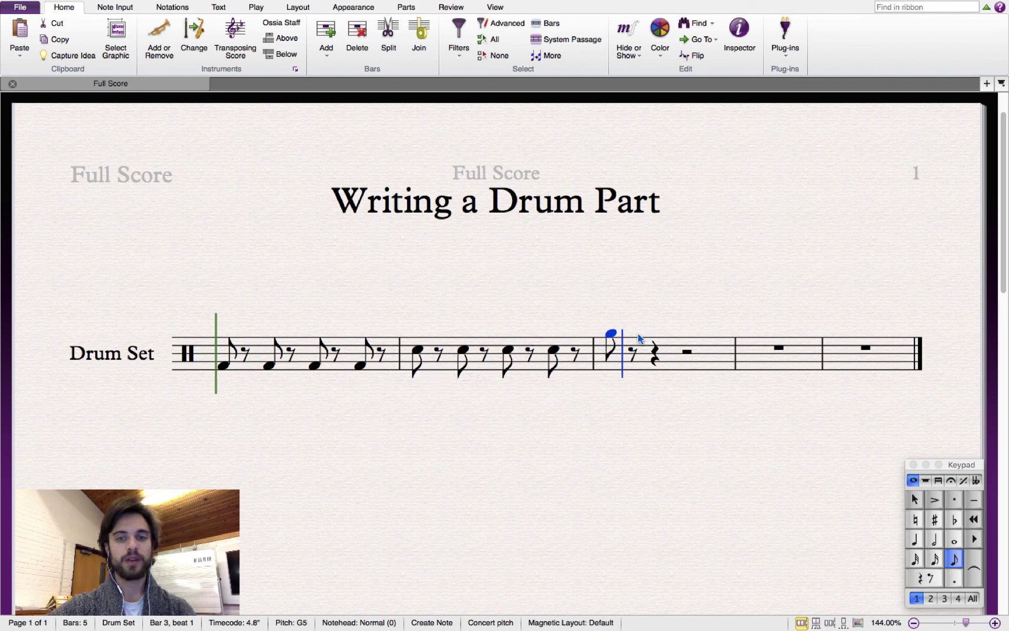
left_click(635, 334)
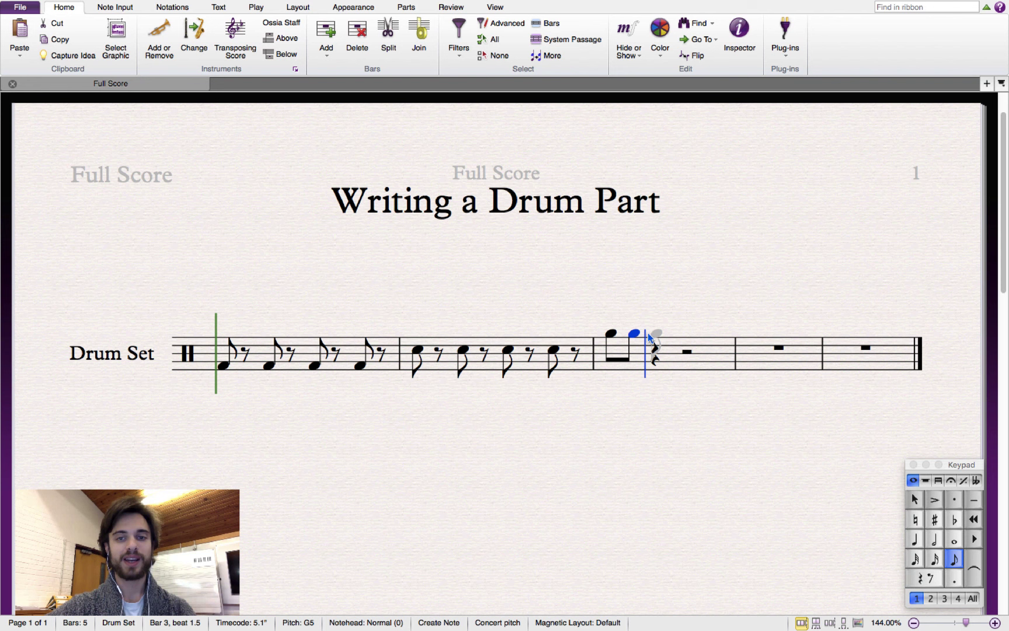
left_click(648, 331)
left_click(666, 334)
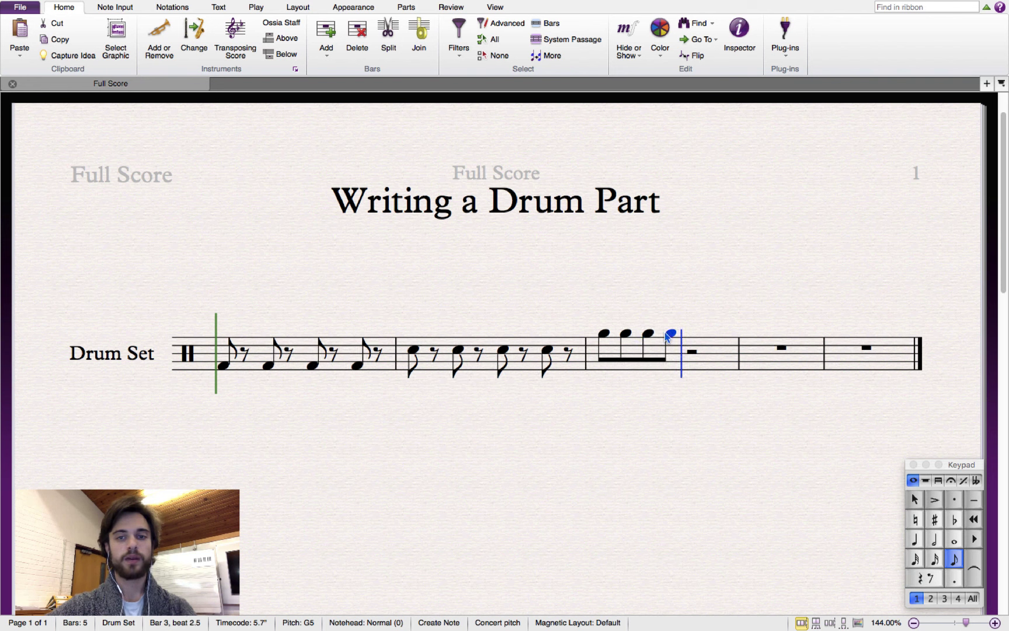
left_click(686, 332)
left_click(700, 331)
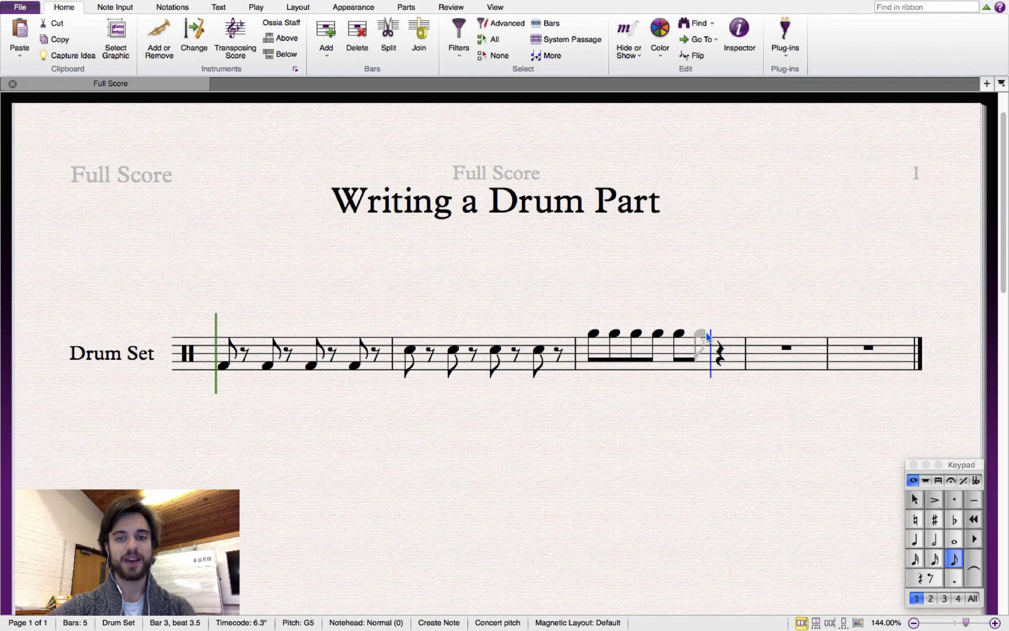
left_click(718, 334)
left_click(732, 332)
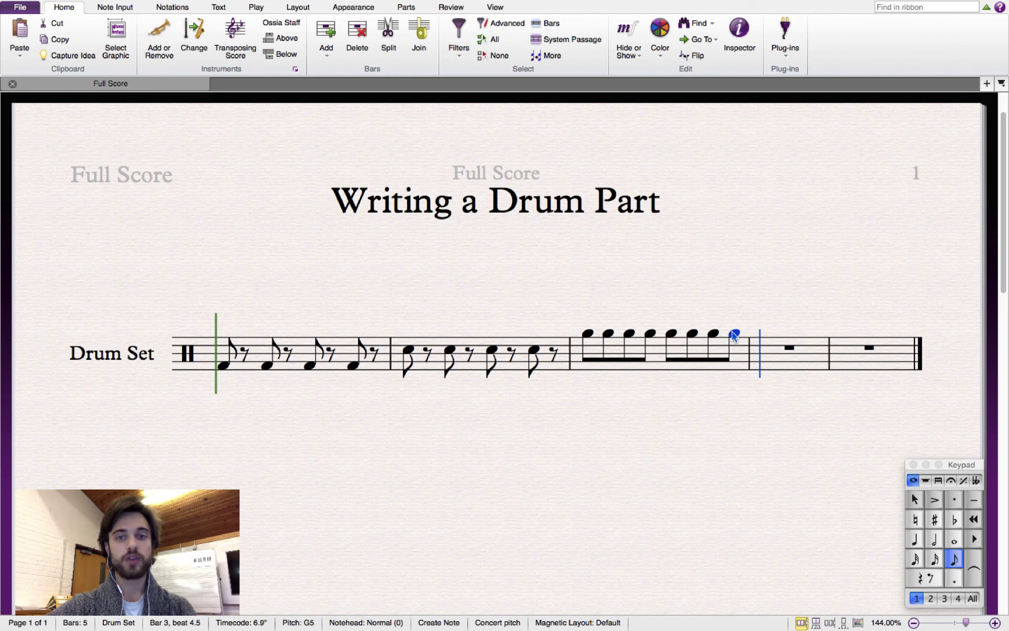
key("Escape")
left_click(588, 333)
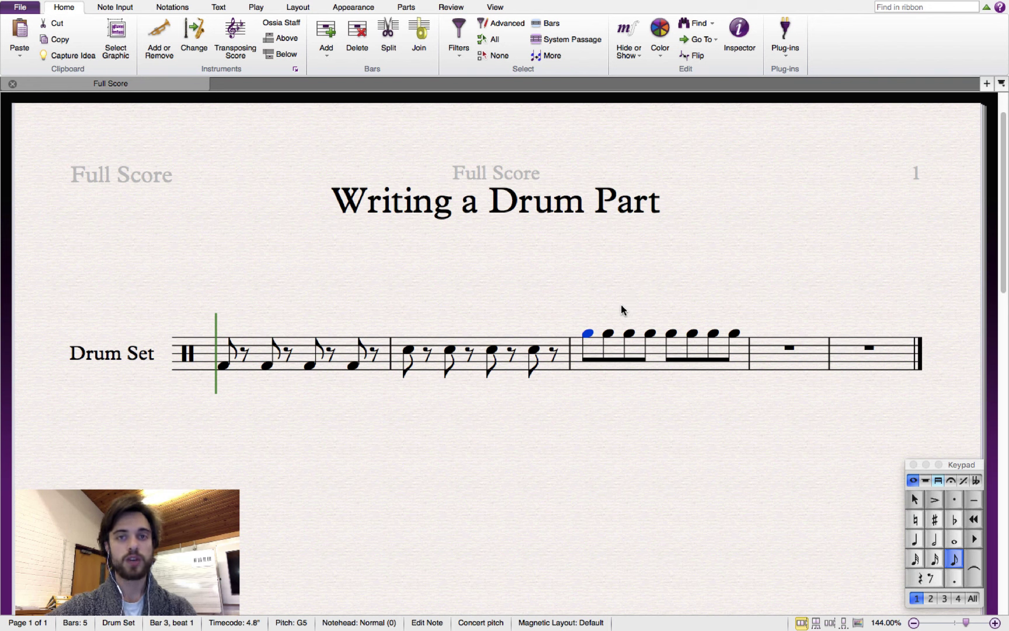
key("alt+shift+3")
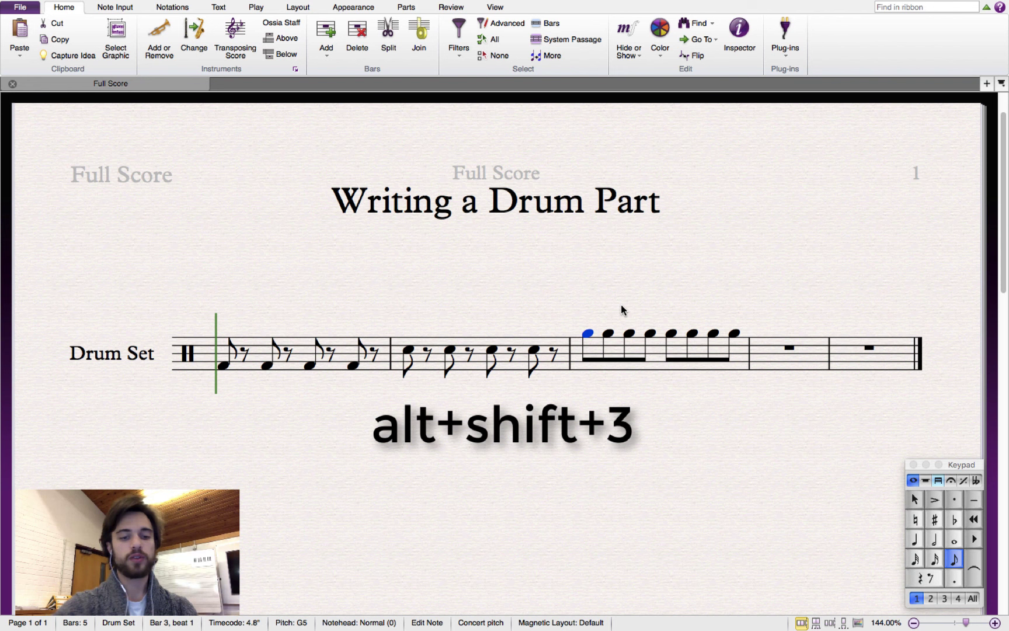
key("alt+shift+3")
key("alt+shift+2")
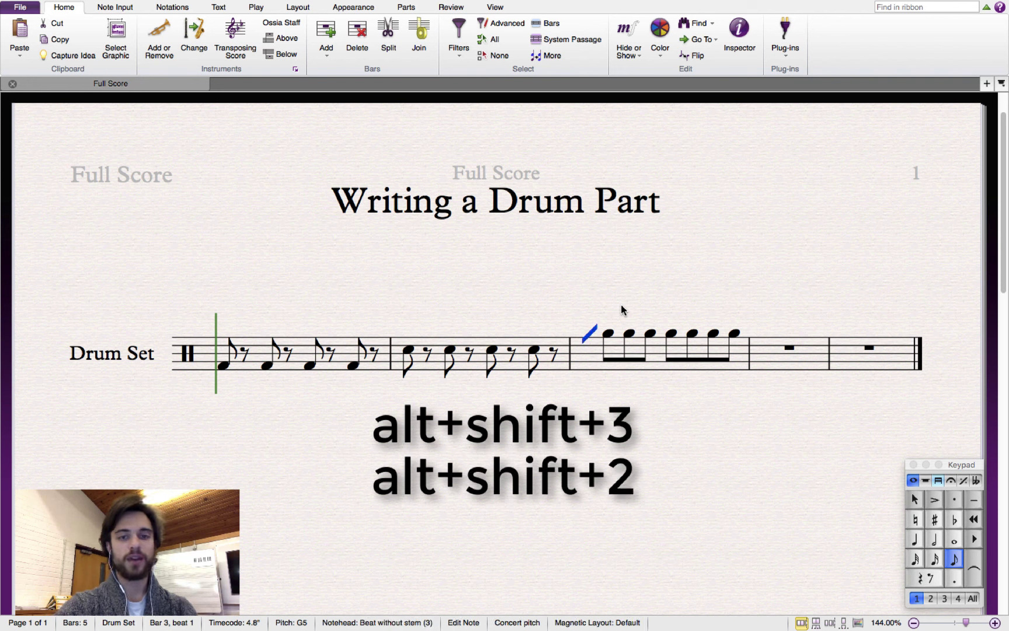
key("alt+shift+2")
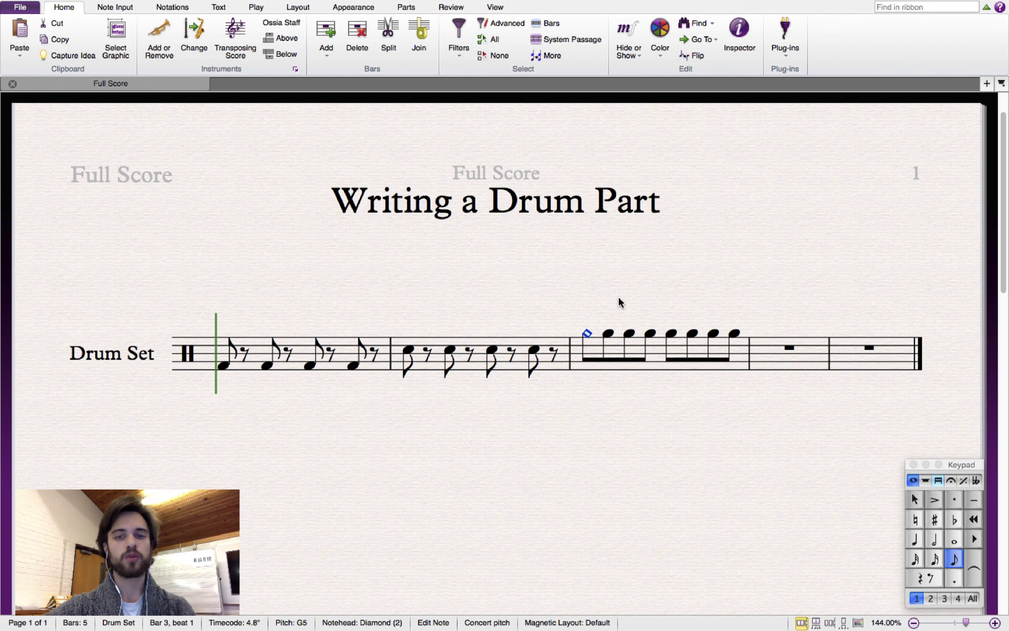
key("ctrl+shift+minus")
key("ctrl+shift+minus")
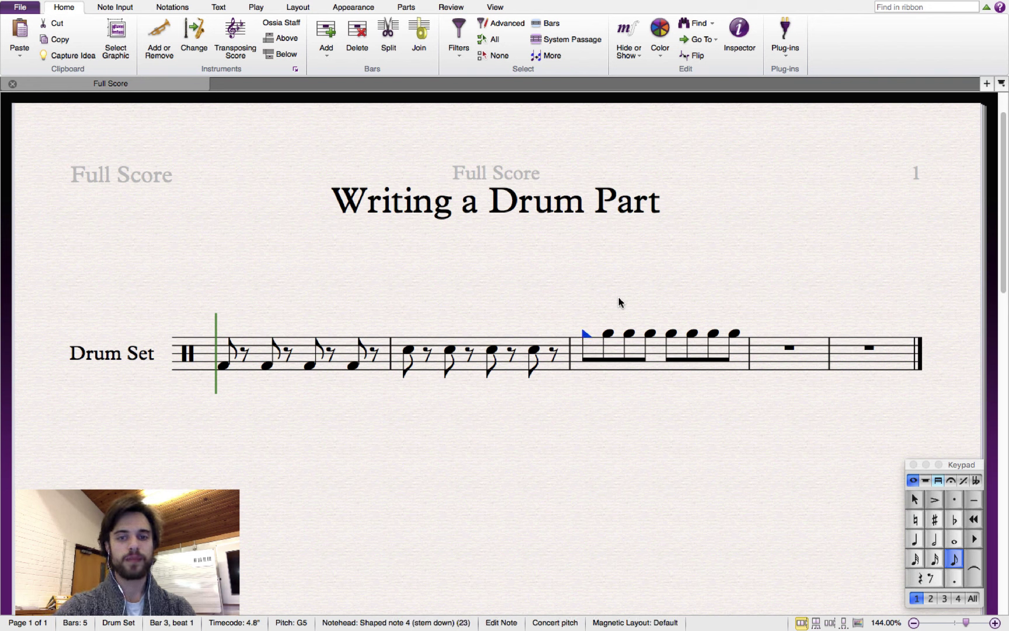
key("Escape")
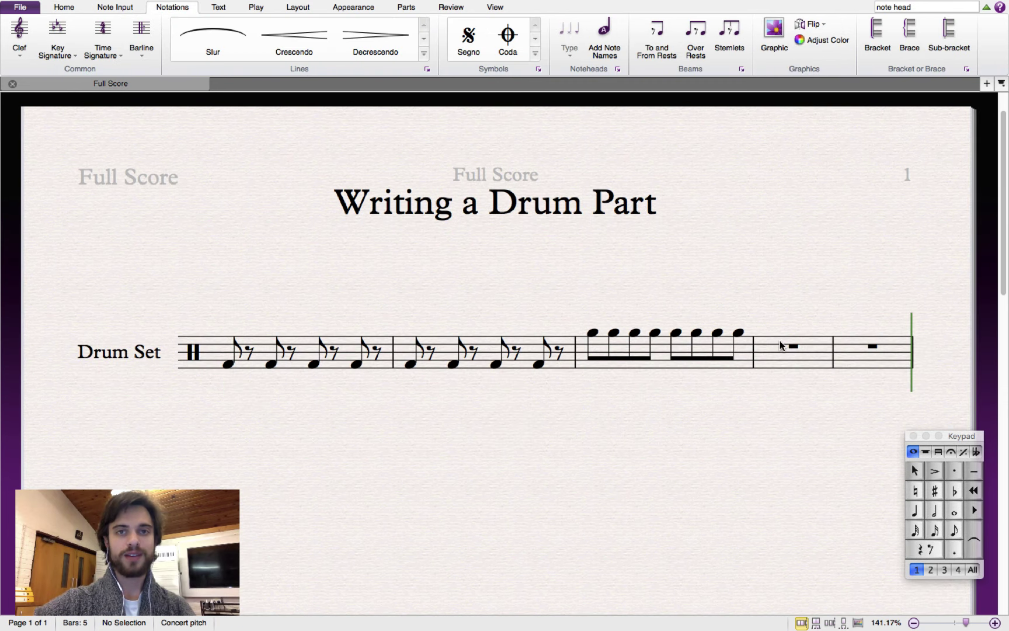
- Give bar 3's first hi-hat note a Cross notehead from the Noteheads list
left_click(592, 333)
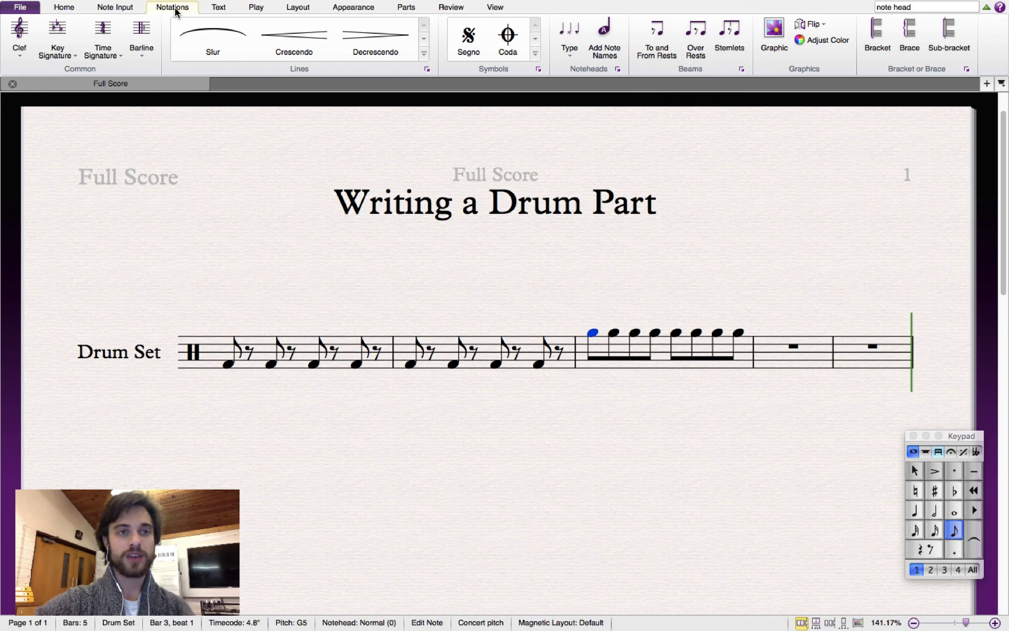
left_click(570, 54)
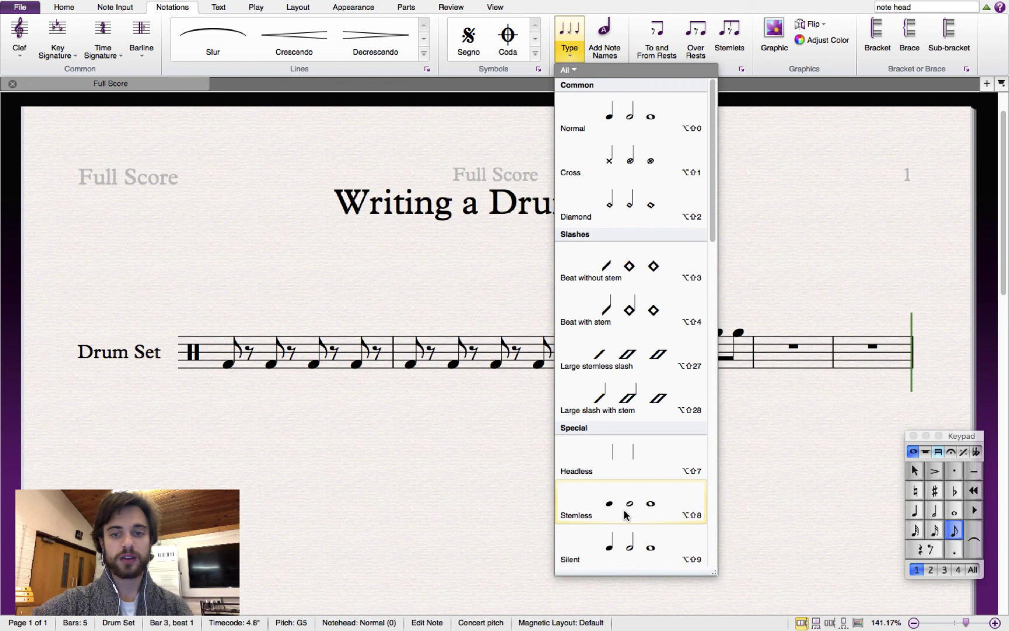
left_click(611, 167)
key("Escape")
- Turn the remaining hi-hat eighths in bar 3 into cross noteheads with Shift+Alt+1
left_click(593, 331)
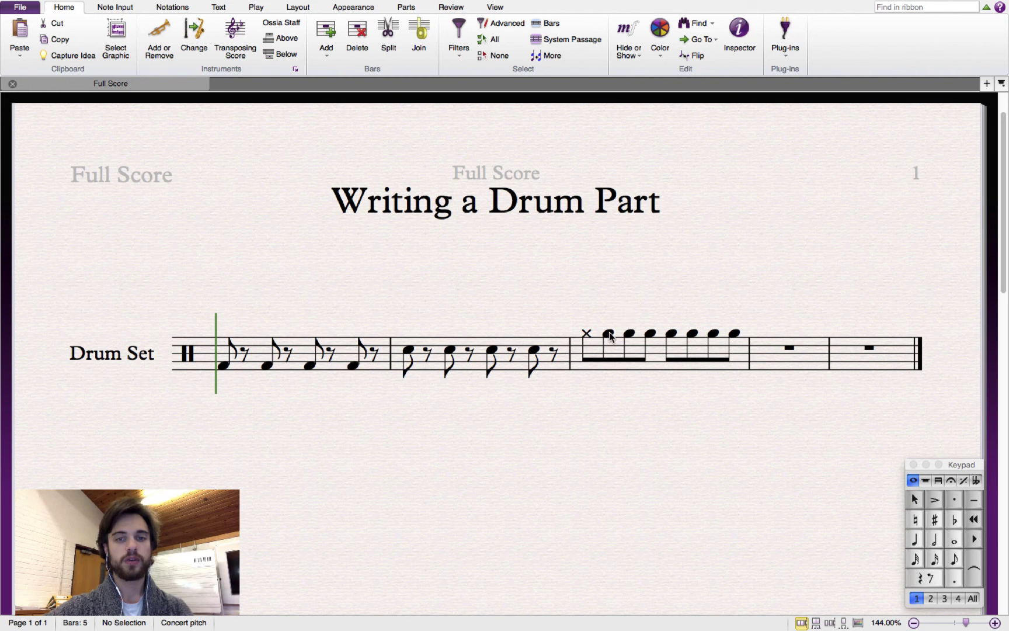
left_click(610, 332)
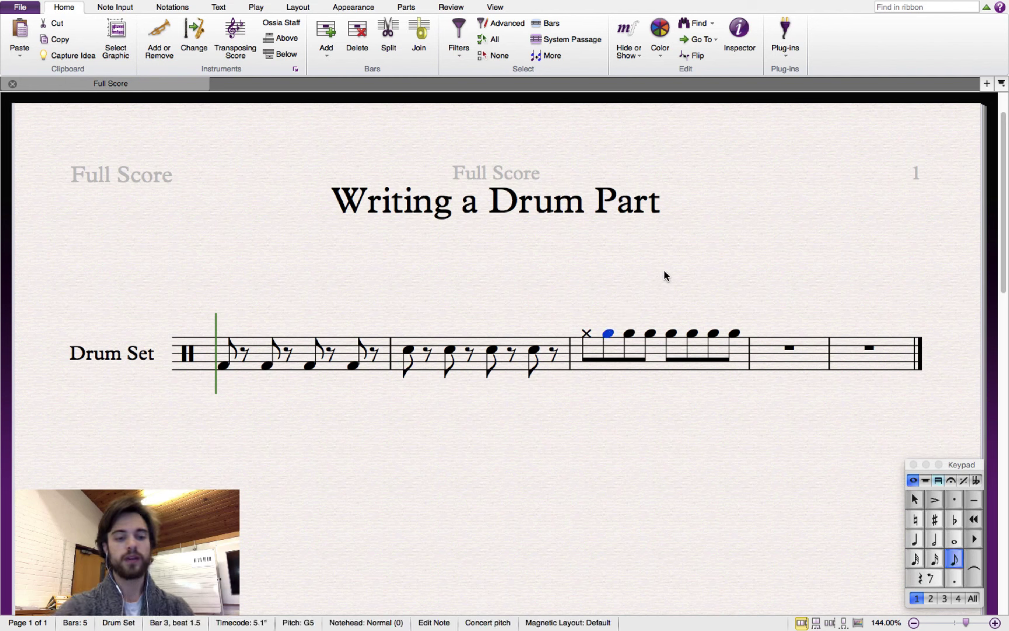
key("shift+alt+1")
key("Right")
key("shift+alt+1")
key("Right")
key("shift+alt+1")
key("Right")
key("shift+alt+1")
key("Right")
key("shift+alt+1")
key("Right")
key("shift+alt+1")
key("Right")
key("shift+alt+1")
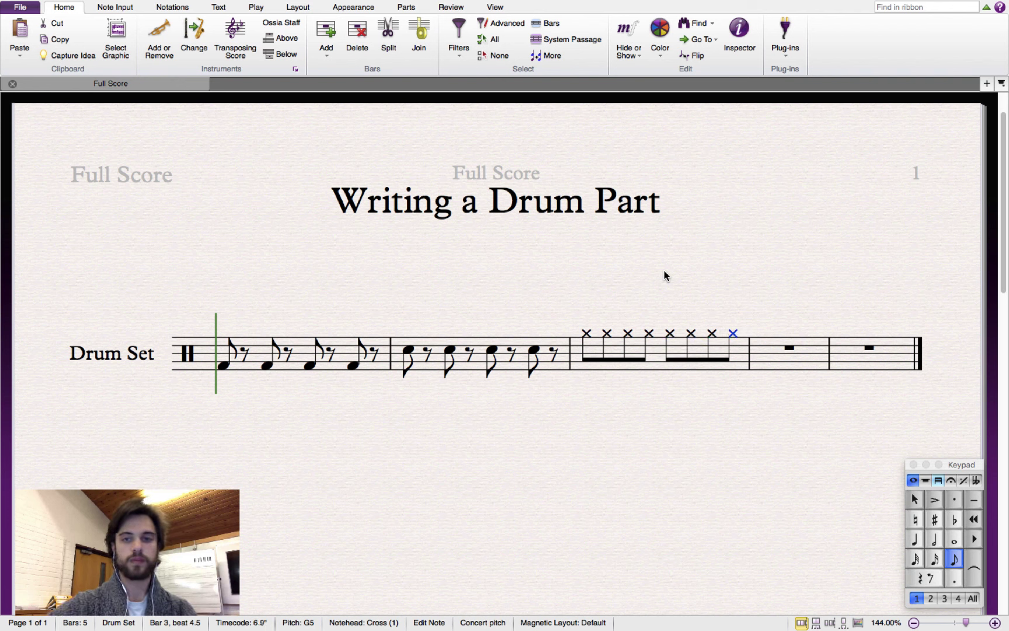
key("Escape")
- Enter a high cymbal eighth at bar 4, beat 1 and give it a cross notehead
left_click(954, 559)
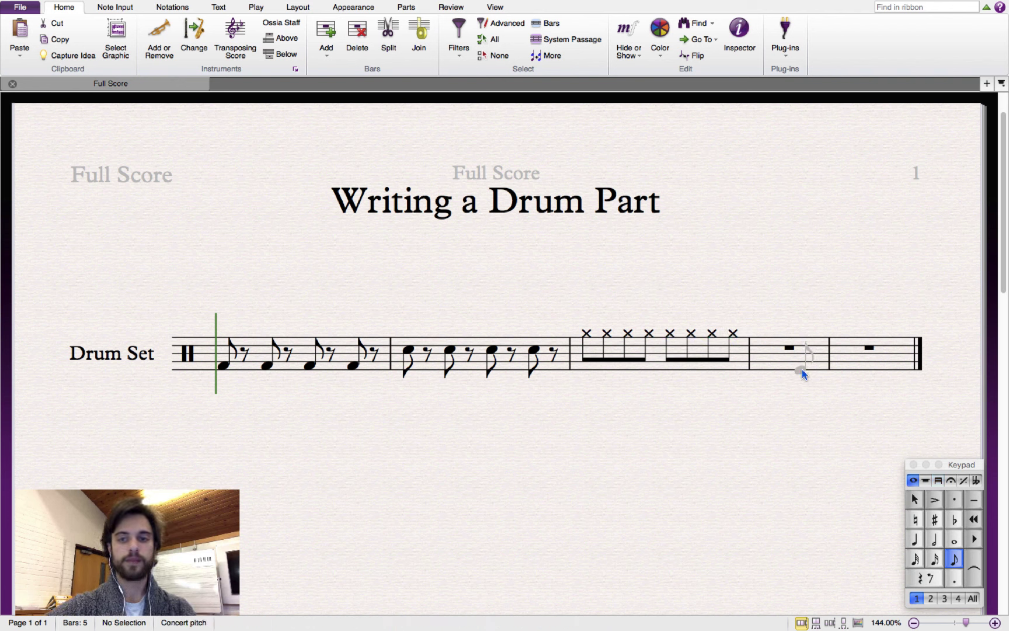
left_click(757, 318)
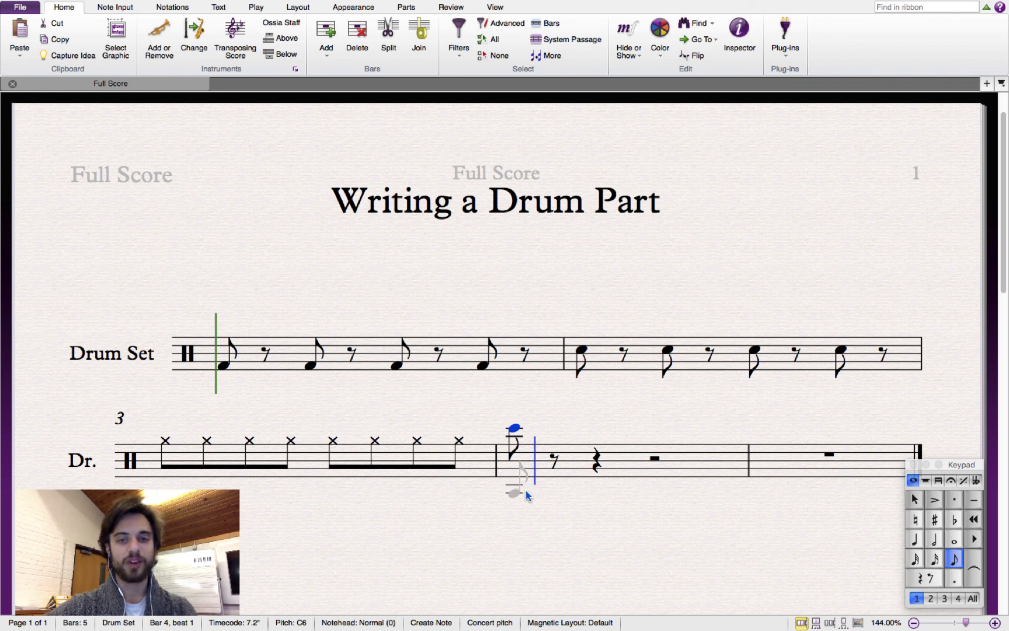
left_click(518, 426)
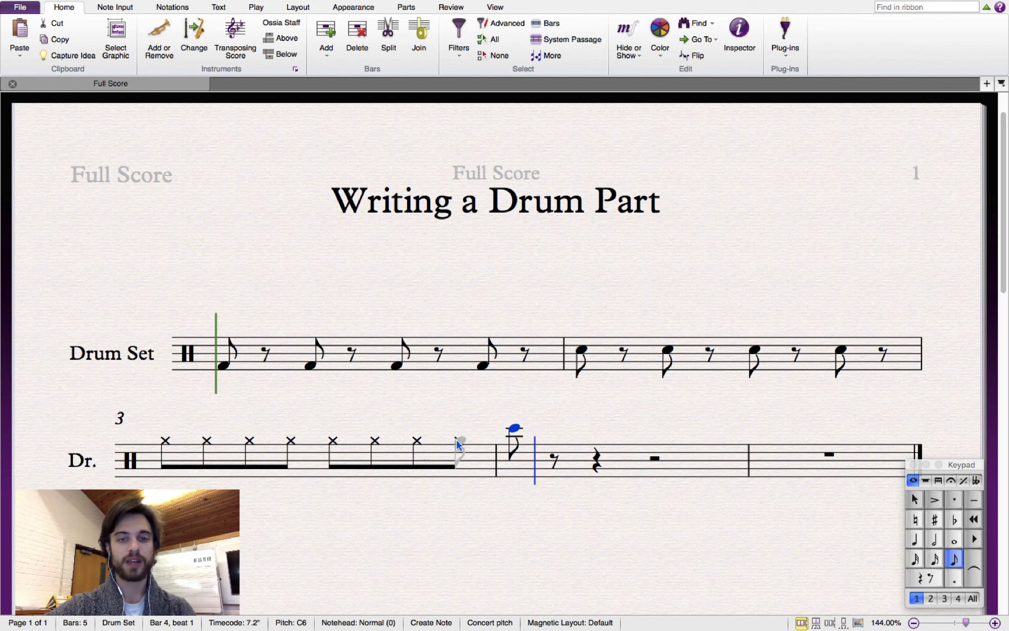
key("Escape")
key("Escape")
left_click(514, 429)
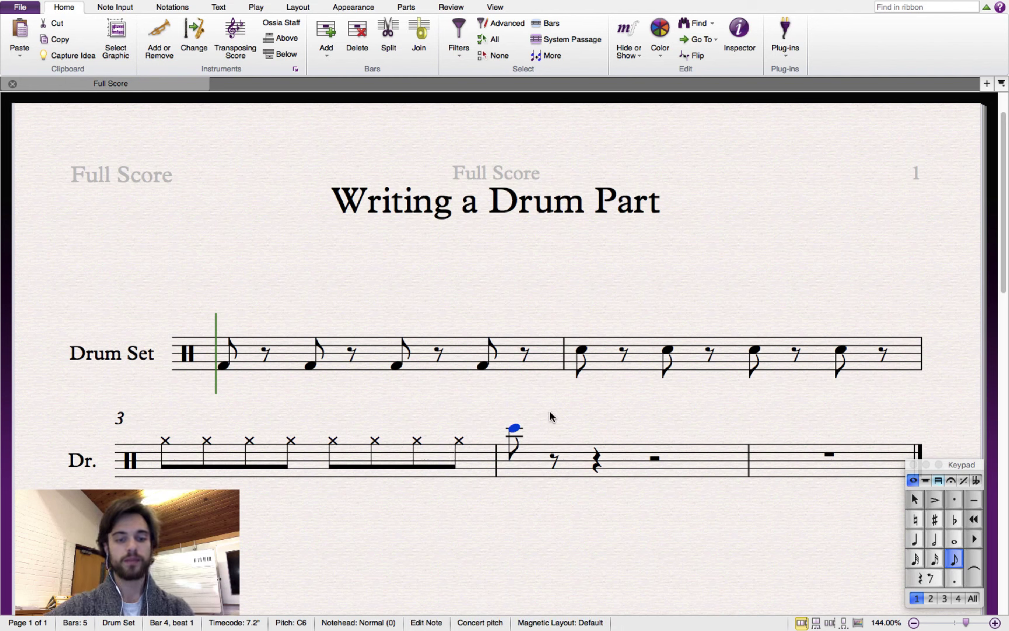
key("shift+alt+3")
key("shift+alt+1")
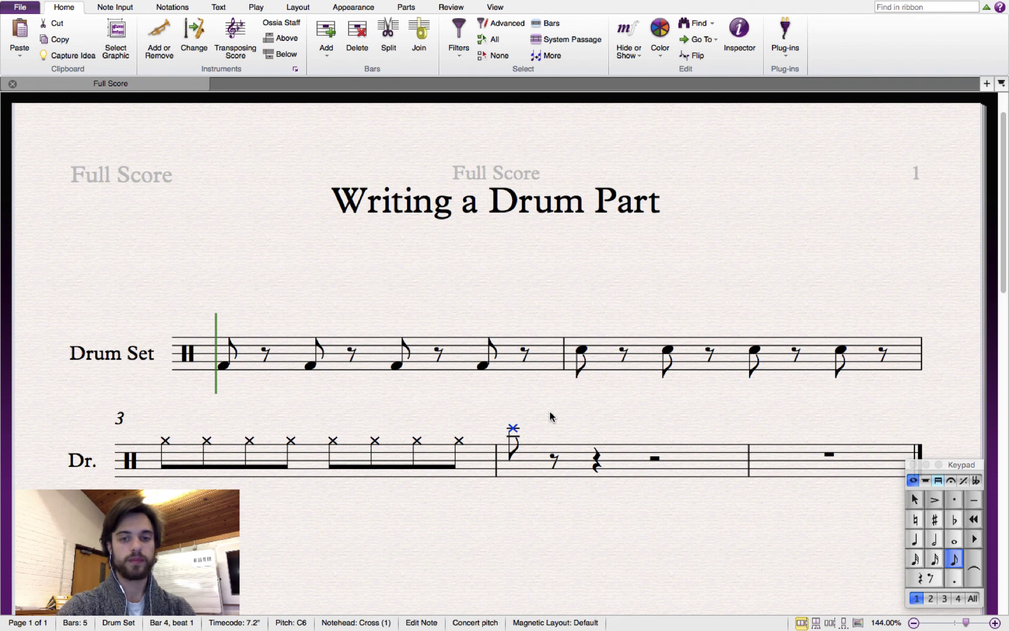
key("Escape")
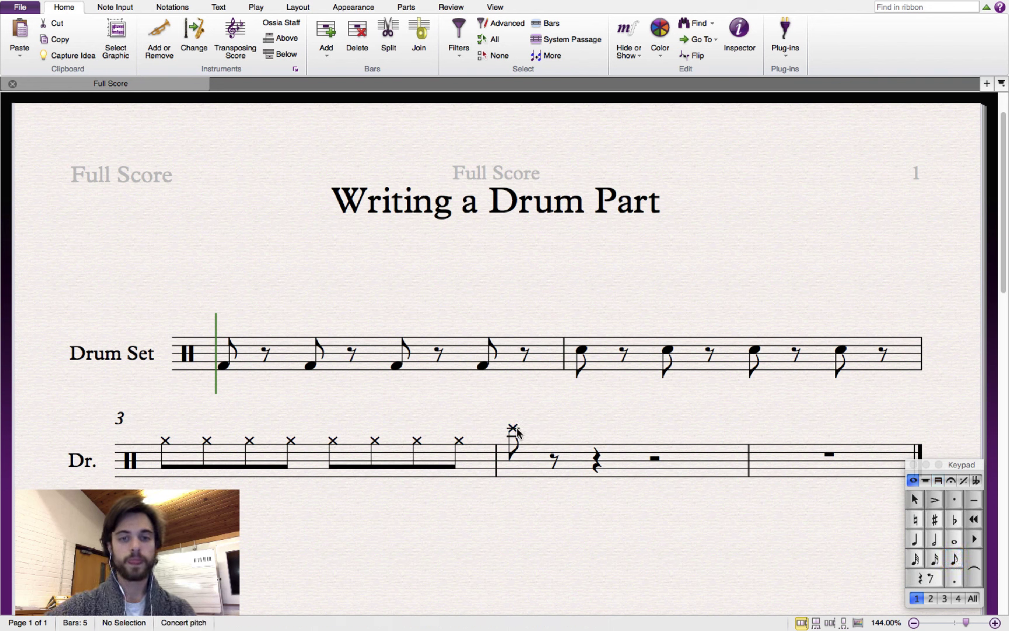
- Add more crossed hi-hat eighths to fill bar 4
left_click(514, 429)
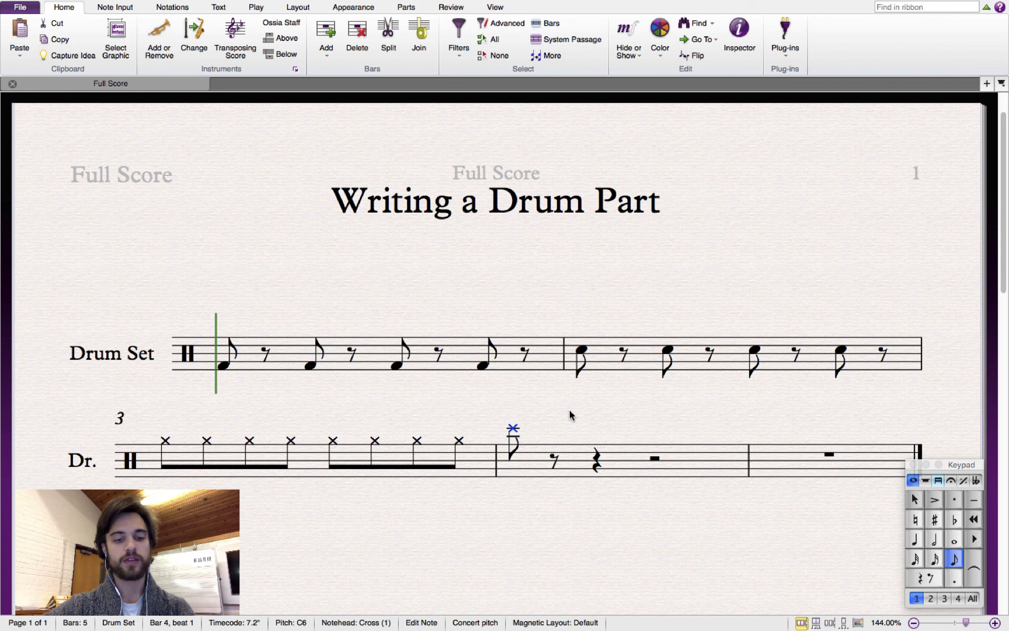
key("Right")
key("a")
key("a")
key("a")
key("a")
key("a")
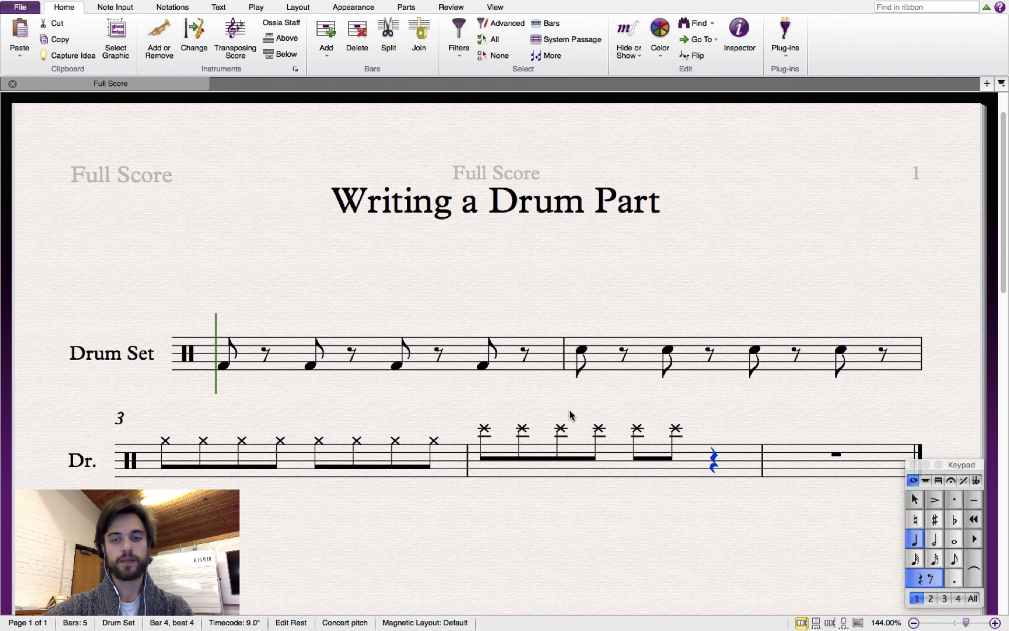
key("a")
key("a")
key("Escape")
key("Escape")
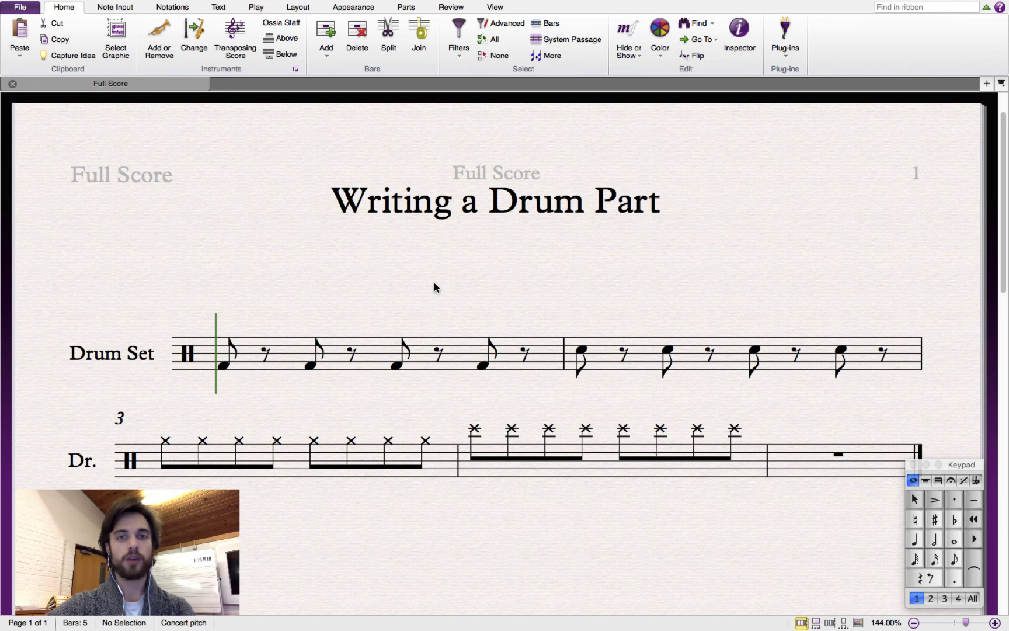
- Clear all music from the five bars while keeping the staff, then start a hi-hat eighth in bar 1
left_click_drag(434, 283, 403, 259)
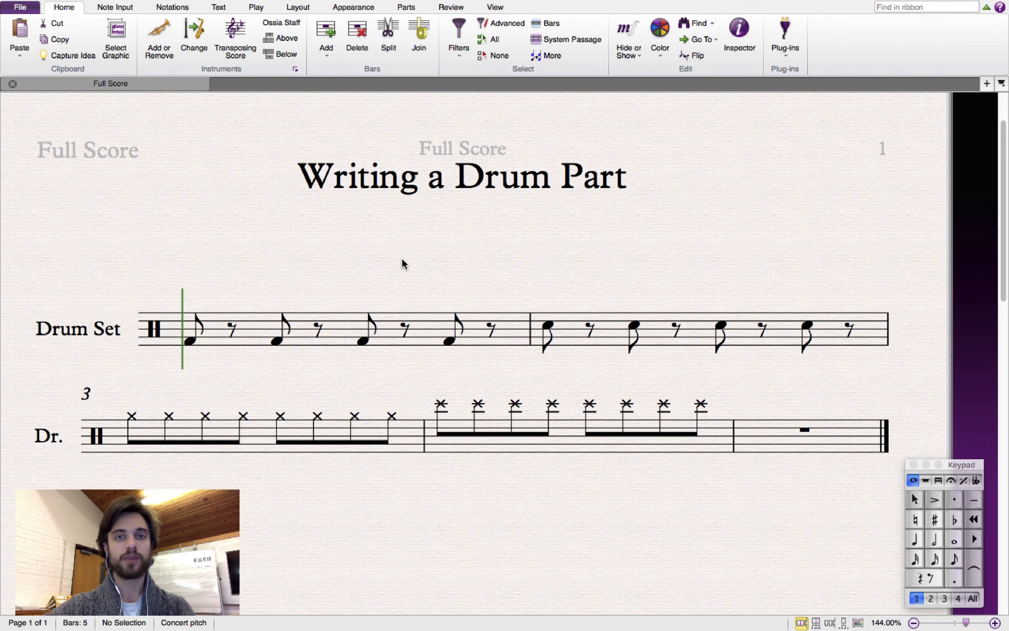
left_click(775, 433)
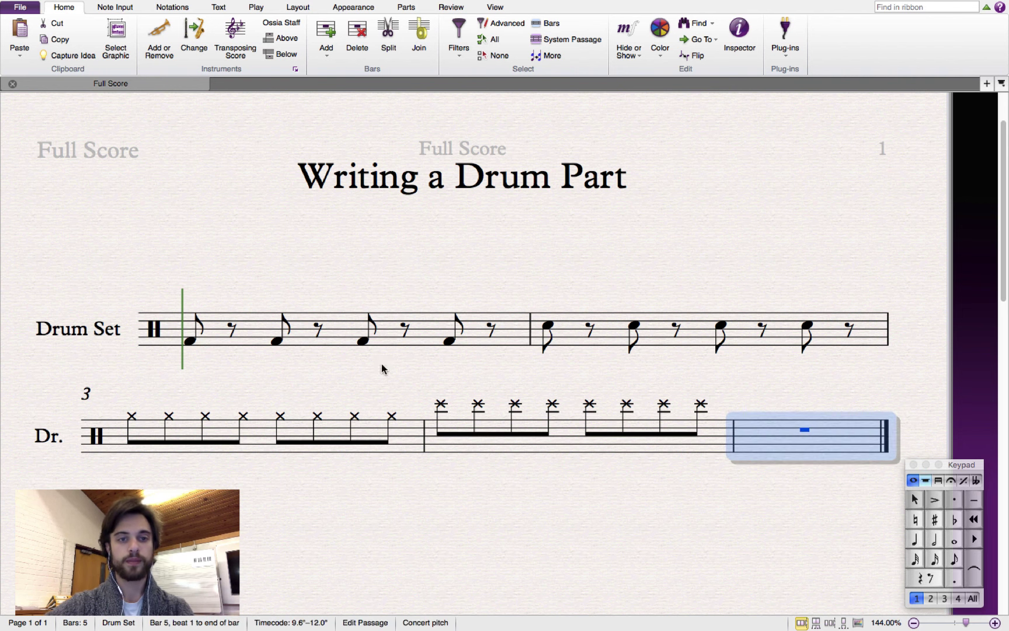
left_click(250, 331, "shift")
key("Delete")
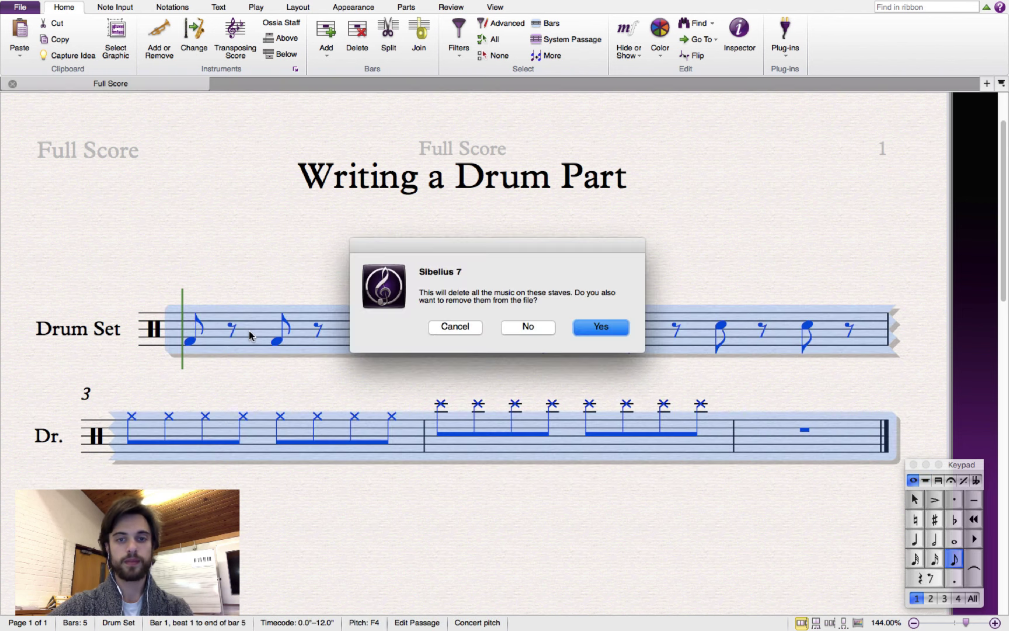
left_click(552, 327)
key("3")
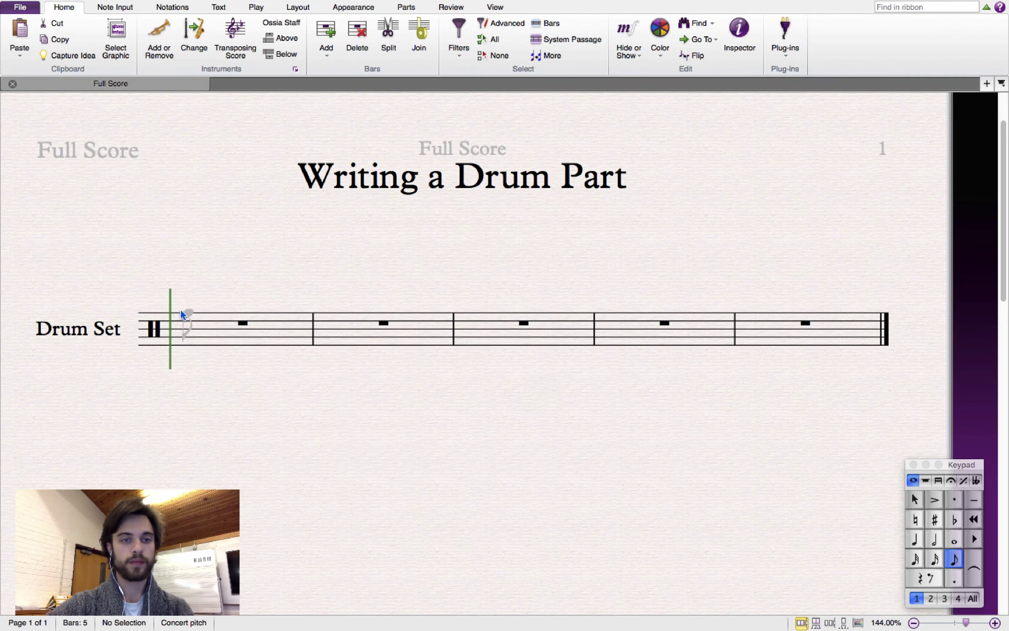
left_click(180, 310)
- Enter bar 1's hi-hat eighths over bass drum on beats 1 and 3 and snare on beats 2 and 4
left_click(184, 338)
left_click(223, 306)
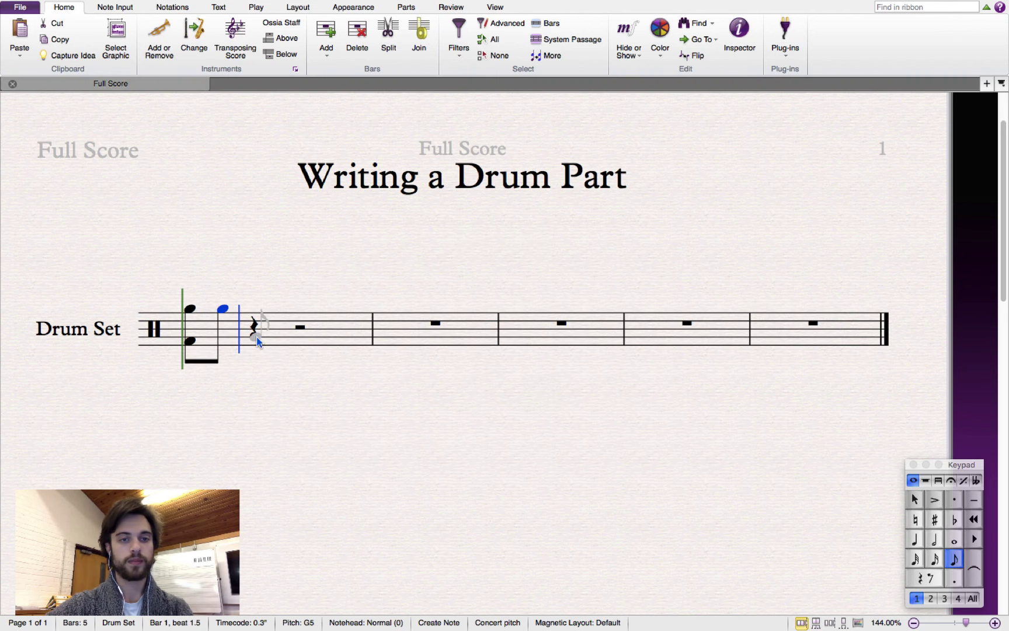
left_click(254, 326)
left_click(254, 308)
left_click(282, 307)
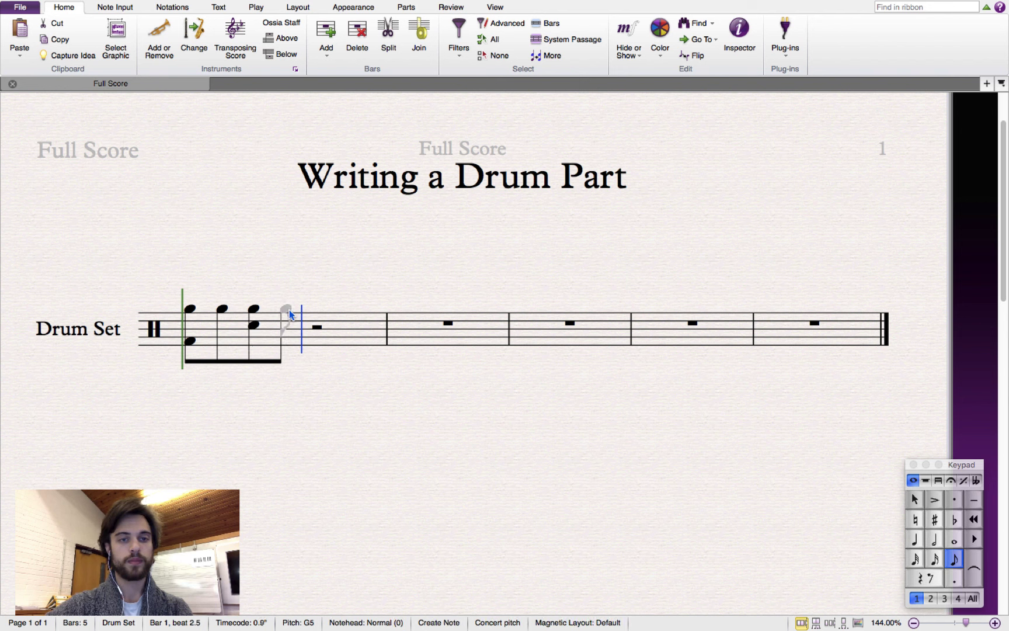
left_click(313, 340)
left_click(311, 308)
left_click(340, 308)
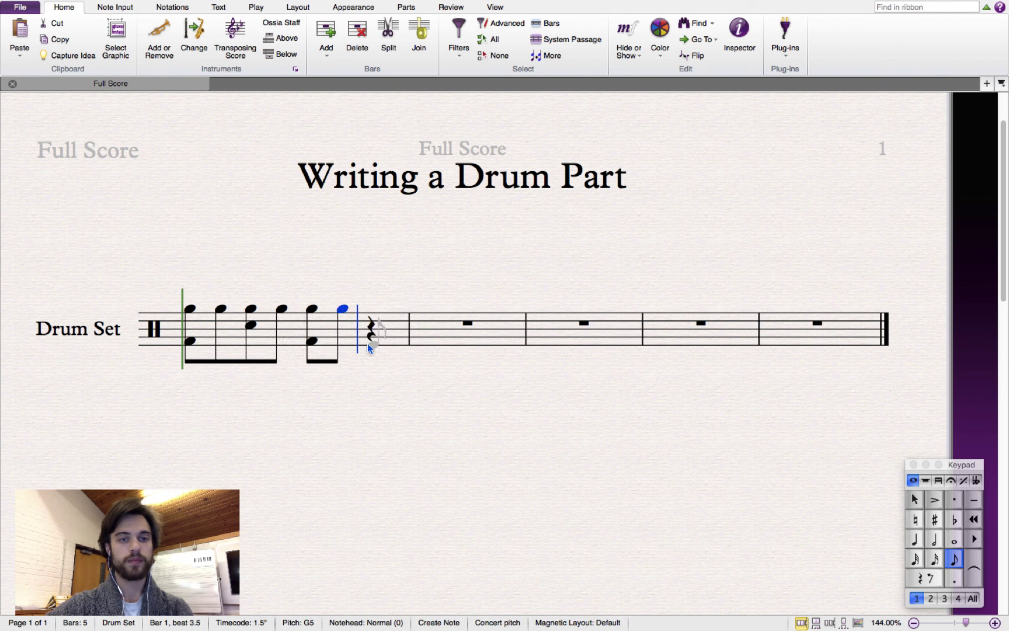
left_click(370, 321)
left_click(368, 307)
left_click(398, 307)
key("Escape")
key("Escape")
- Convert the bar 1 hi-hat noteheads to crosses with Shift+Alt+1
left_click(192, 307)
key("shift+alt+1")
key("Right")
key("shift+alt+1")
key("Right")
key("shift+alt+1")
key("Right")
key("shift+alt+1")
key("Right")
key("shift+alt+1")
key("shift+alt+1")
key("Right")
key("shift+alt+1")
key("Right")
key("shift+alt+1")
key("Right")
key("shift+alt+1")
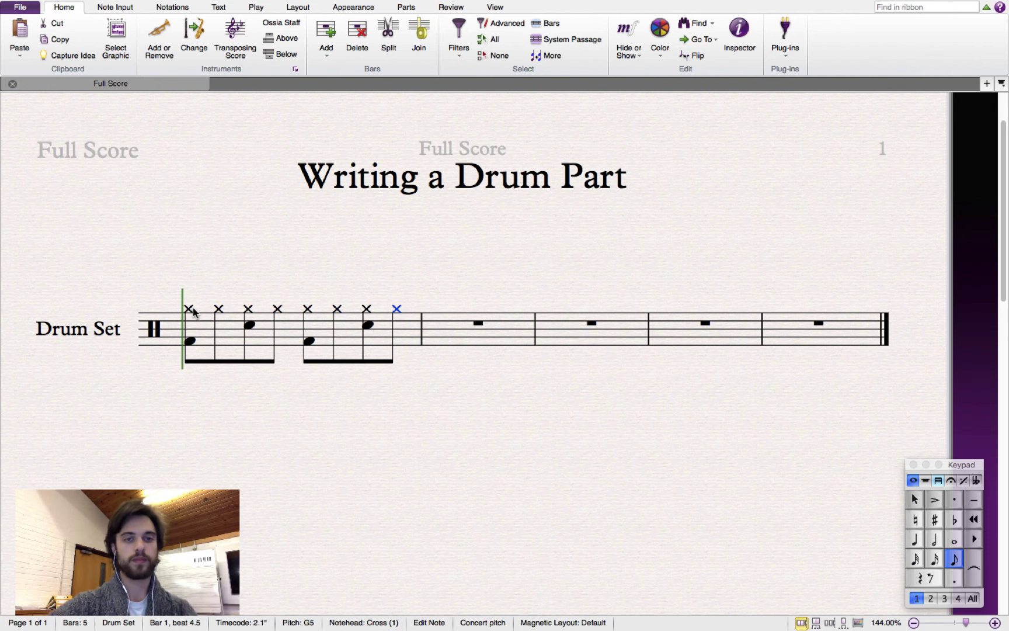
left_click(279, 241)
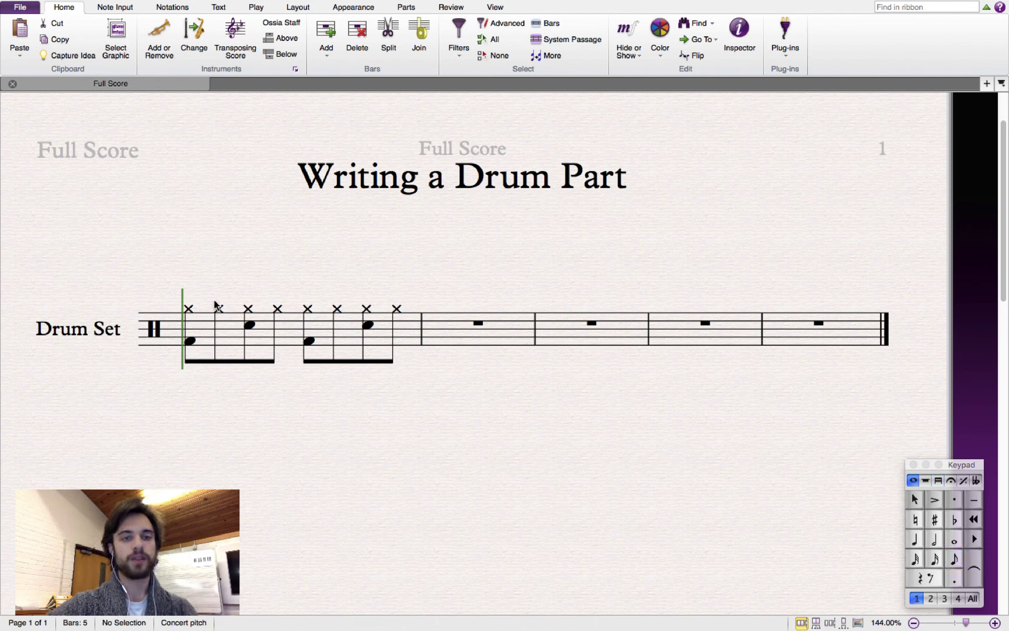
- Play back the bar 1 groove from its first note
left_click(189, 310)
scroll(203, 278, "down", 2)
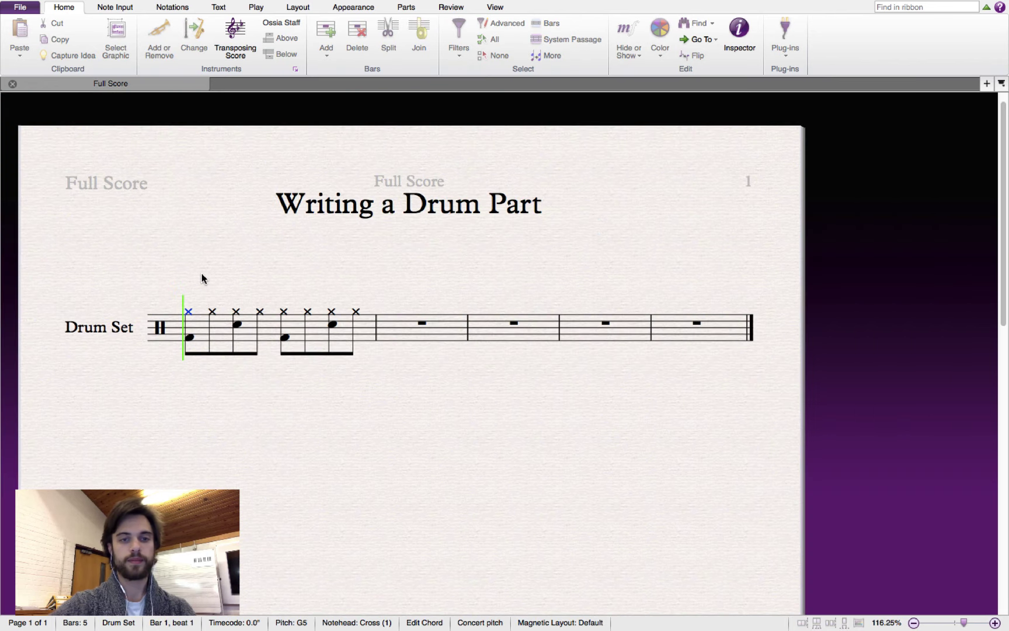
key("space")
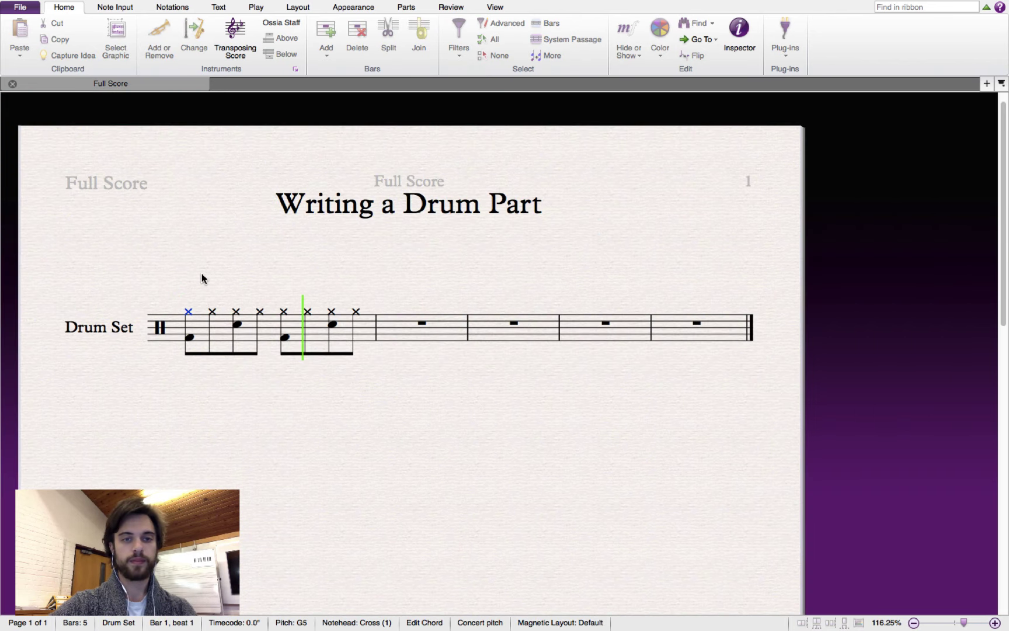
key("Escape")
scroll(203, 278, "up", 2)
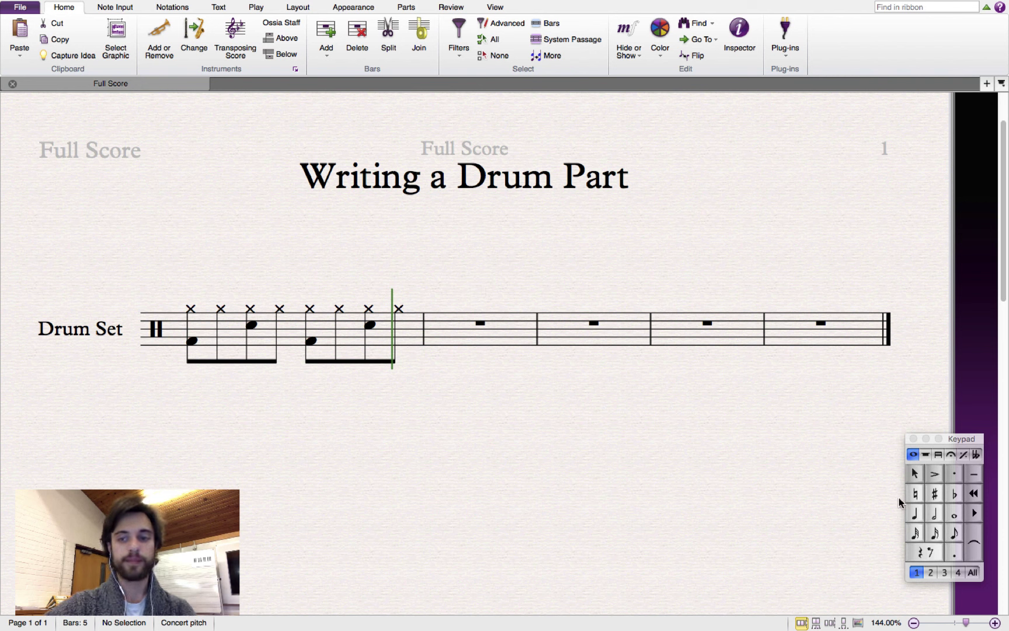
- Enter eight C6 eighths in bar 2 over bass drum on beats 1 and 3 and snare on 2 and 4
left_click(954, 533)
left_click(445, 295)
left_click(423, 341)
left_click(445, 297)
left_click(469, 325)
left_click(487, 301)
left_click(502, 298)
left_click(518, 341)
left_click(517, 306)
left_click(529, 294)
left_click(555, 296)
left_click(578, 296)
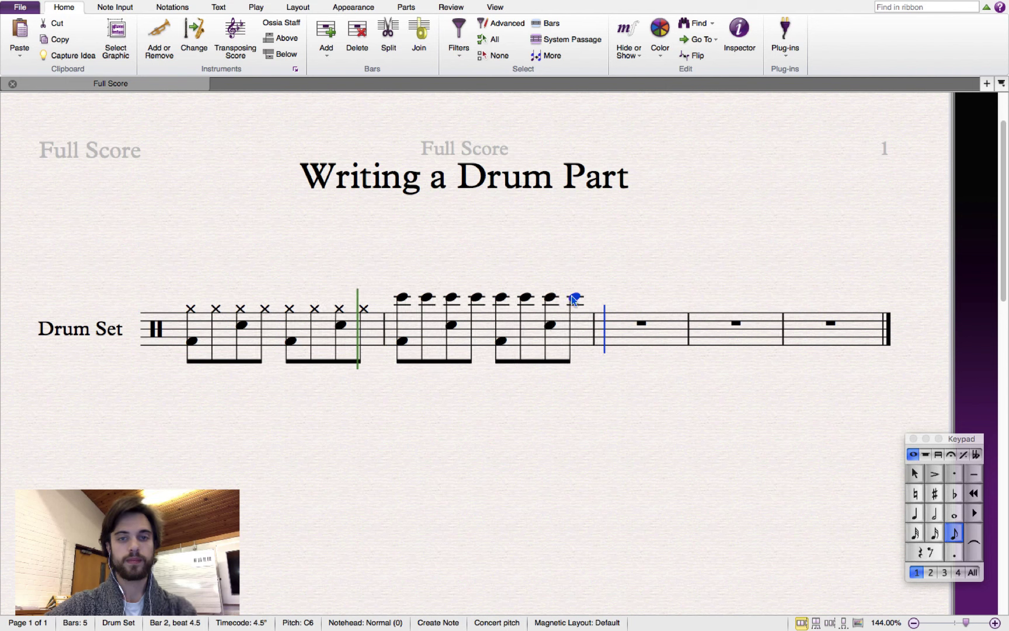
key("Escape")
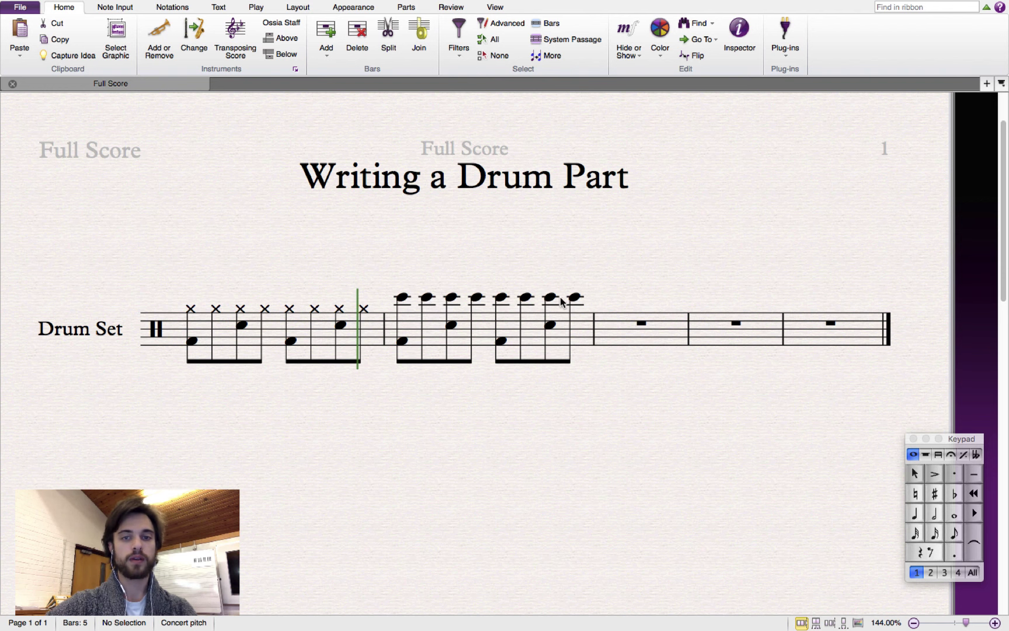
scroll(391, 245, "down", 1)
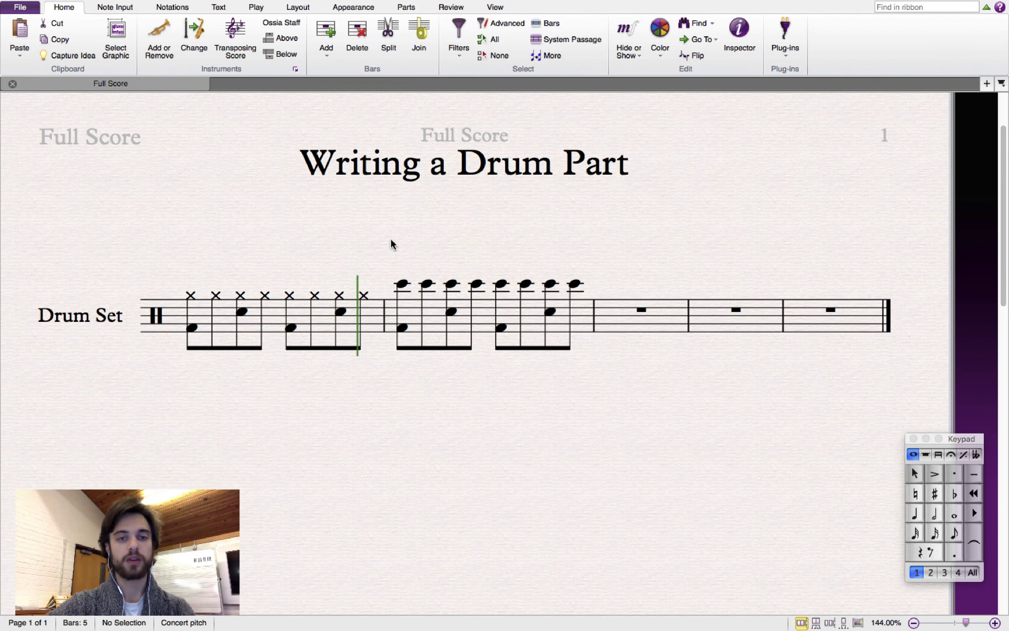
- Give bar 2's eight high eighth notes cross noteheads
left_click_drag(391, 239, 603, 285)
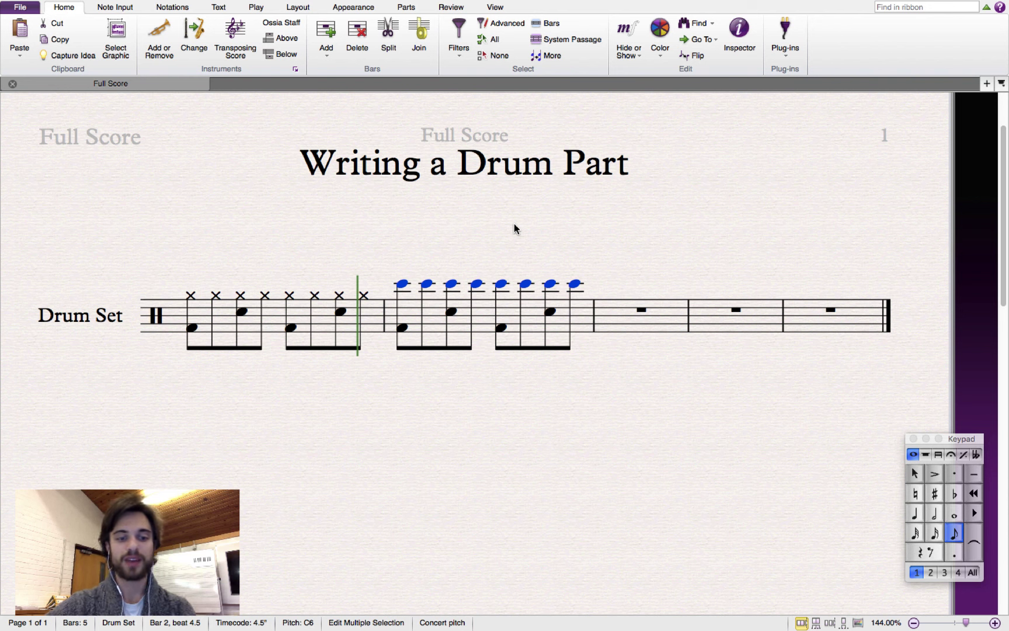
key("shift+alt+1")
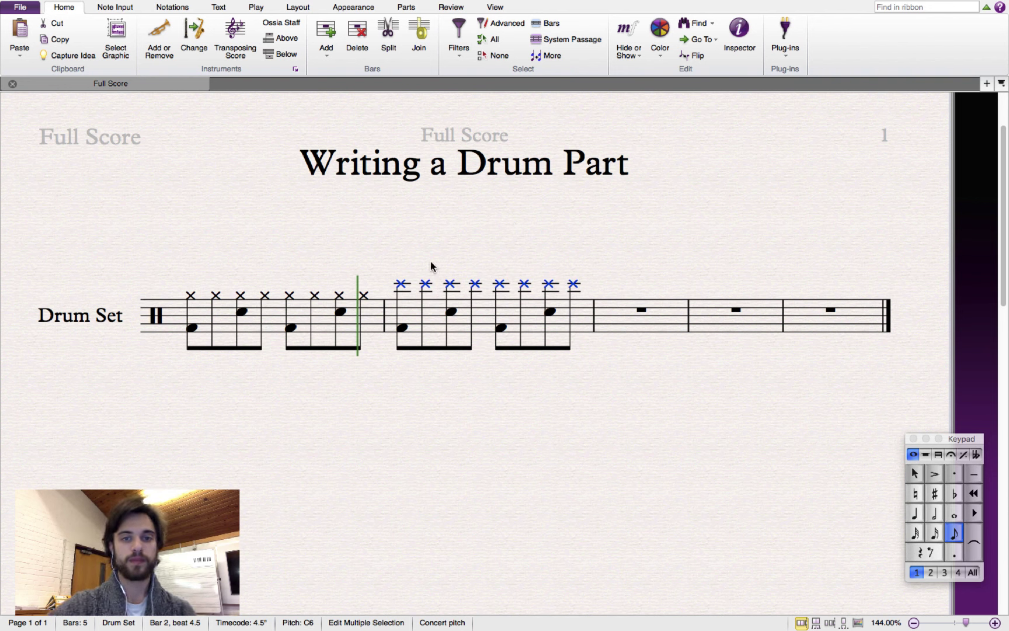
key("Escape")
- Play back bar 2, then raise its eight crossed top notes one step to D6
left_click(402, 285)
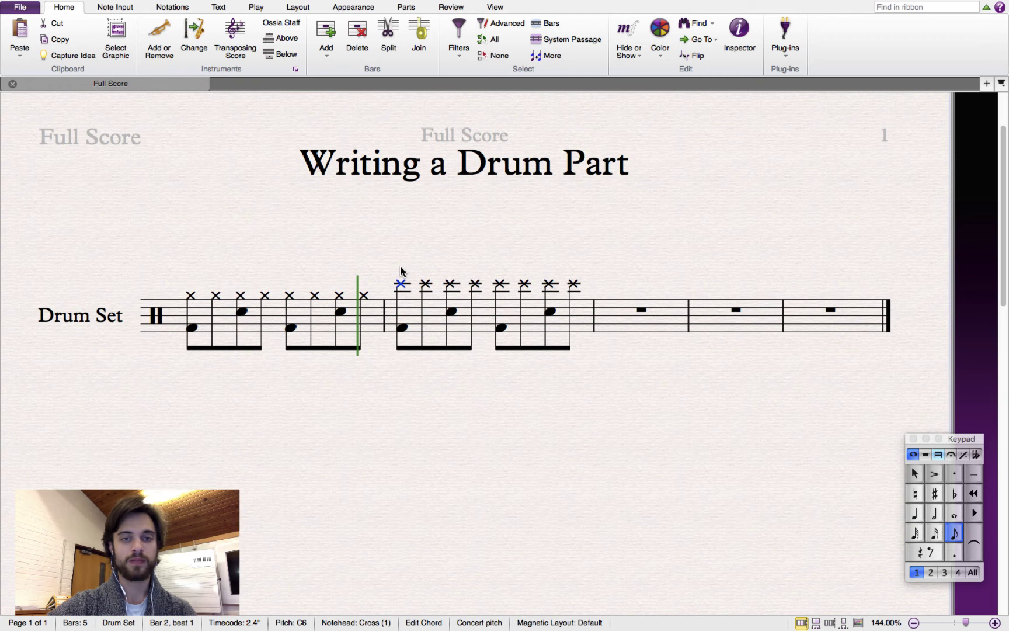
key("super+minus")
key("p")
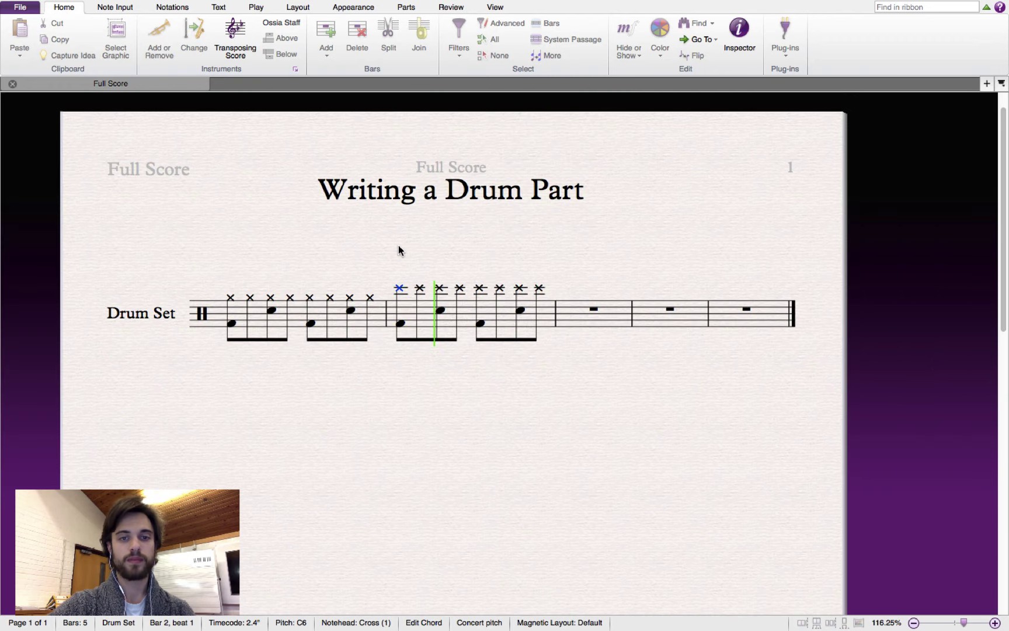
key("Escape")
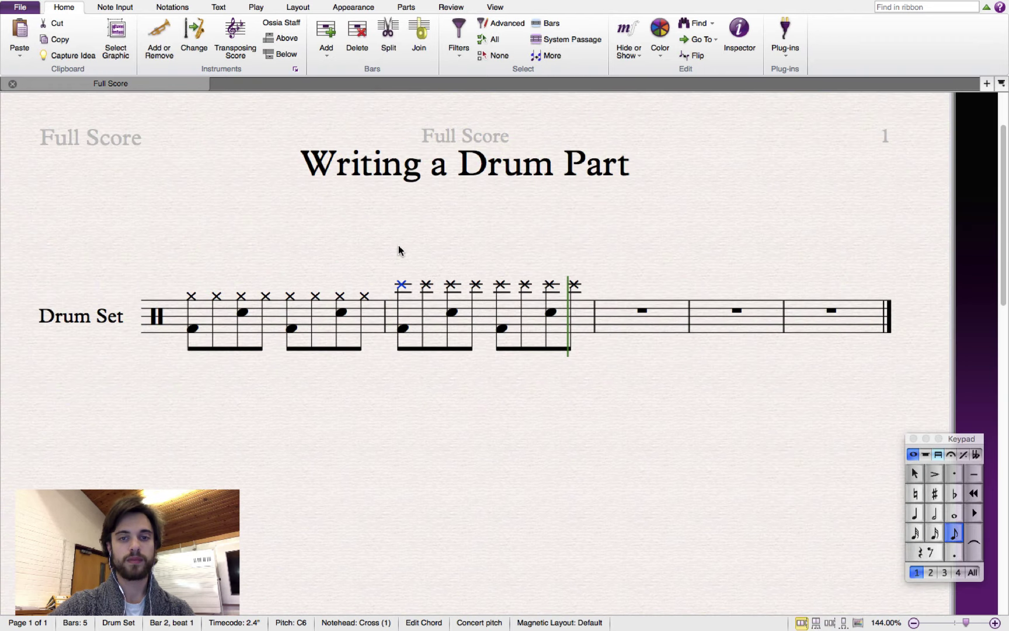
key("Escape")
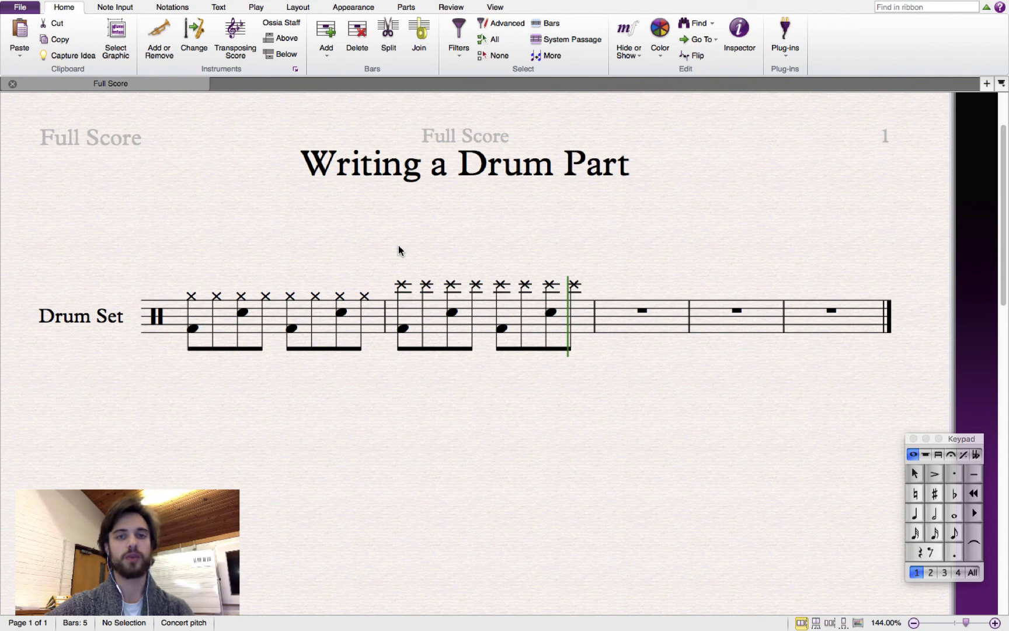
left_click_drag(395, 242, 595, 281)
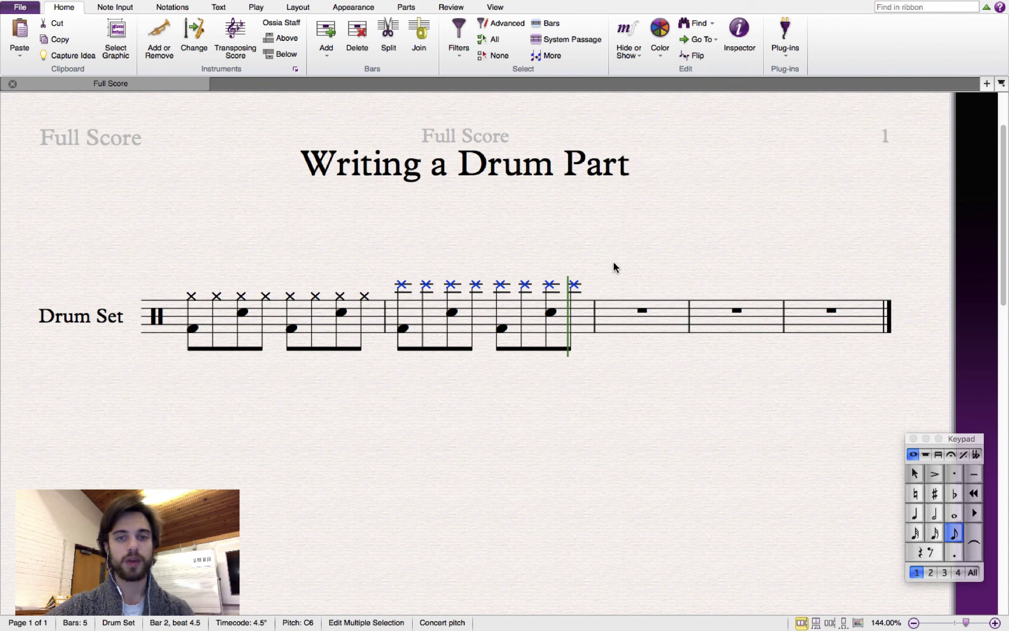
key("Up")
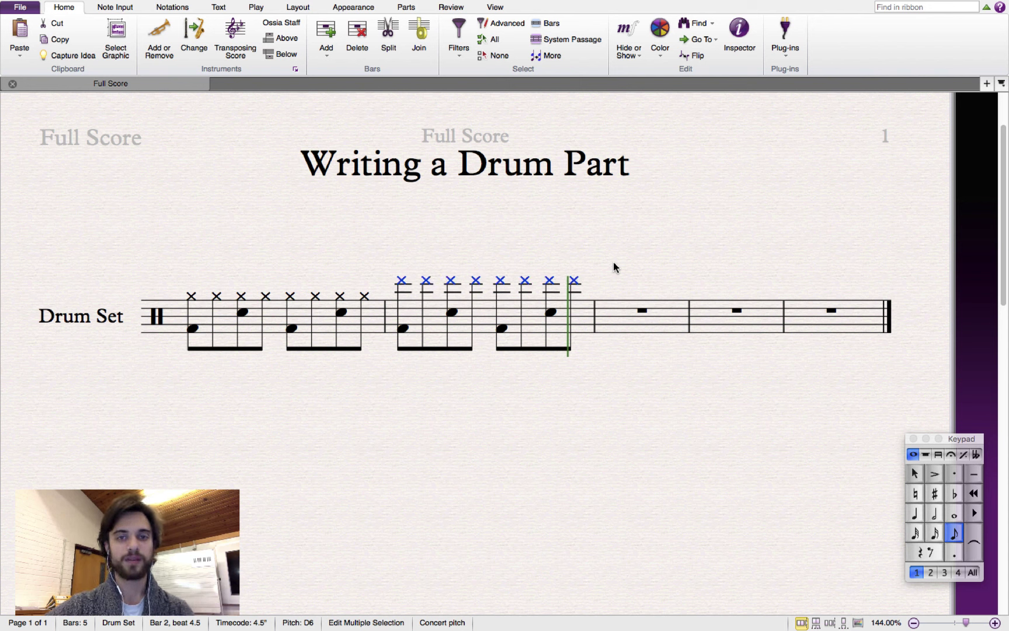